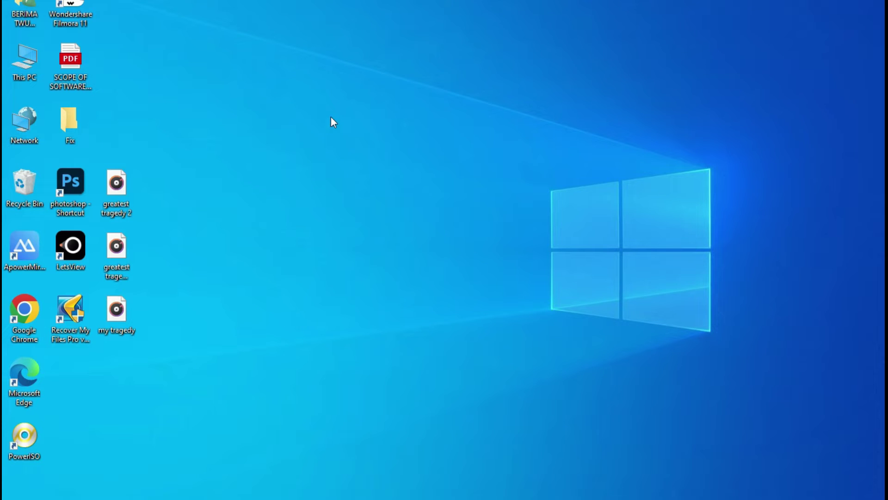
Check the contents of the Fix folder on the desktop and close its window.
double_click(66, 121)
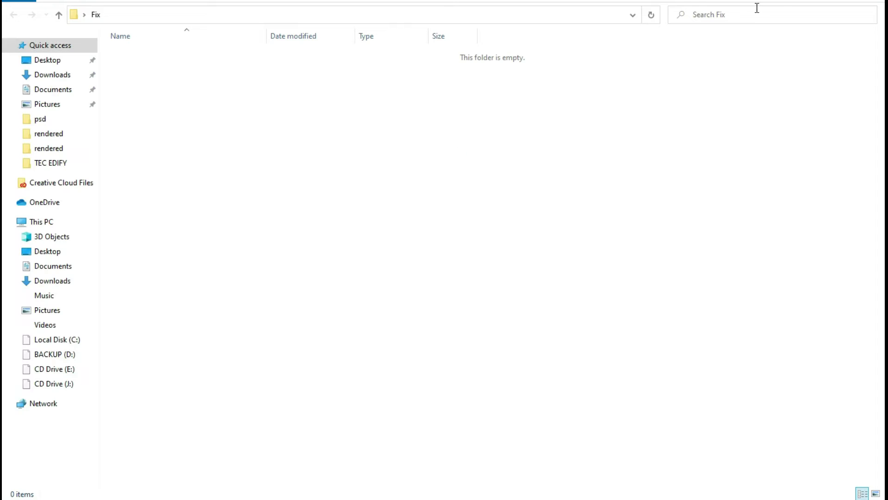
key(alt+F4)
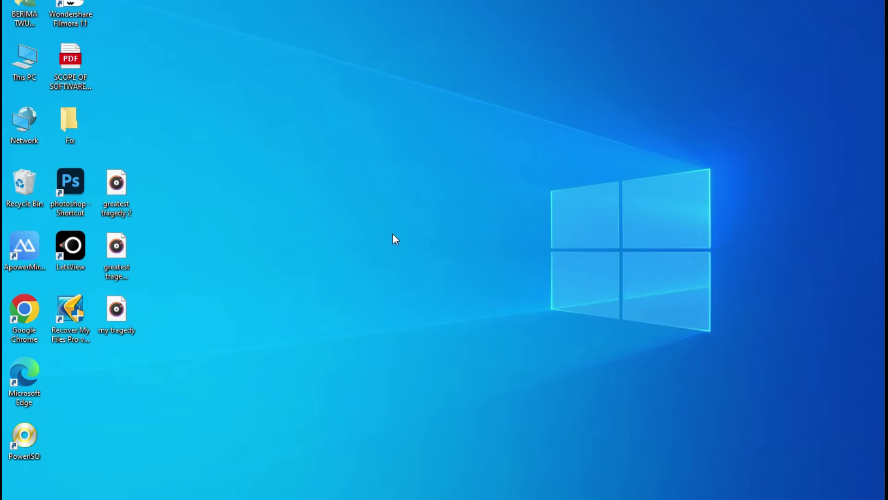
Capture the full screen with the desktop context menu and its New submenu open, and dismiss the menu.
right_click(340, 196)
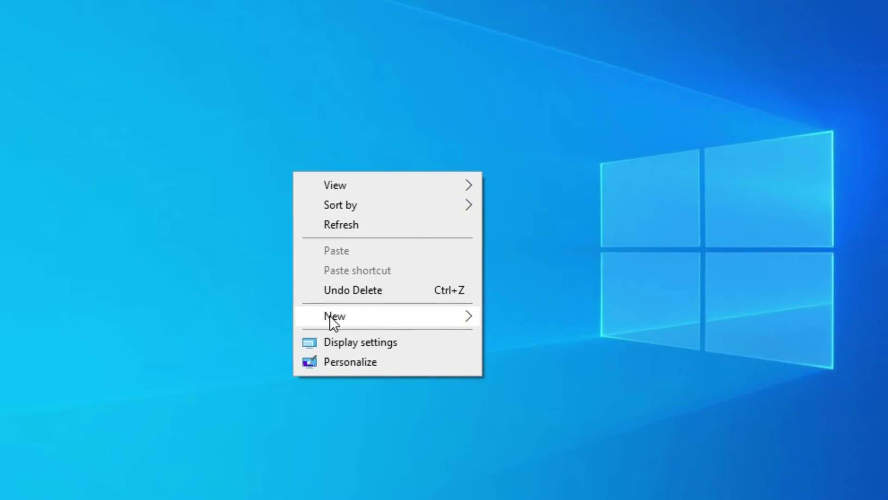
mouse_move(330, 316)
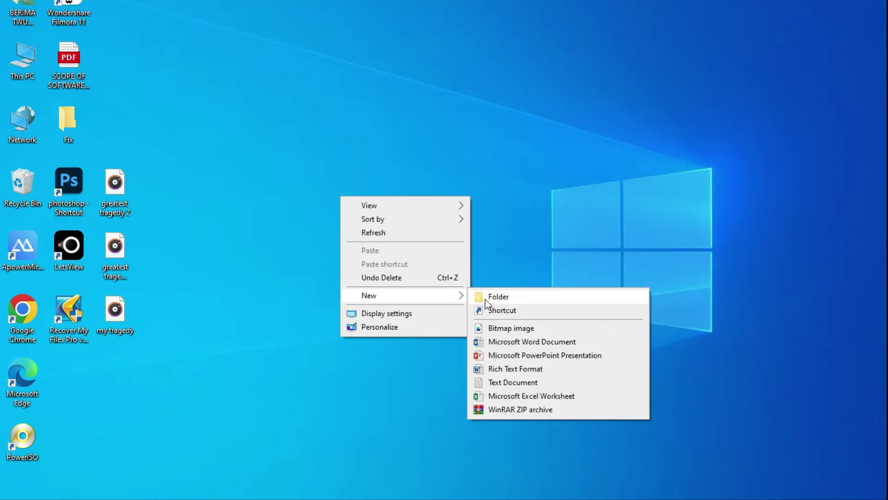
click(552, 254)
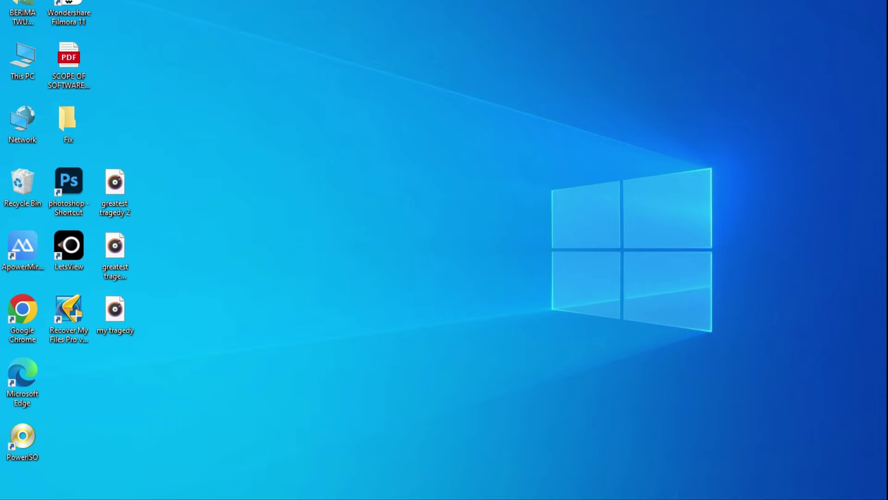
Open Paint and paste the captured desktop screenshot onto the blank canvas.
key(super+s)
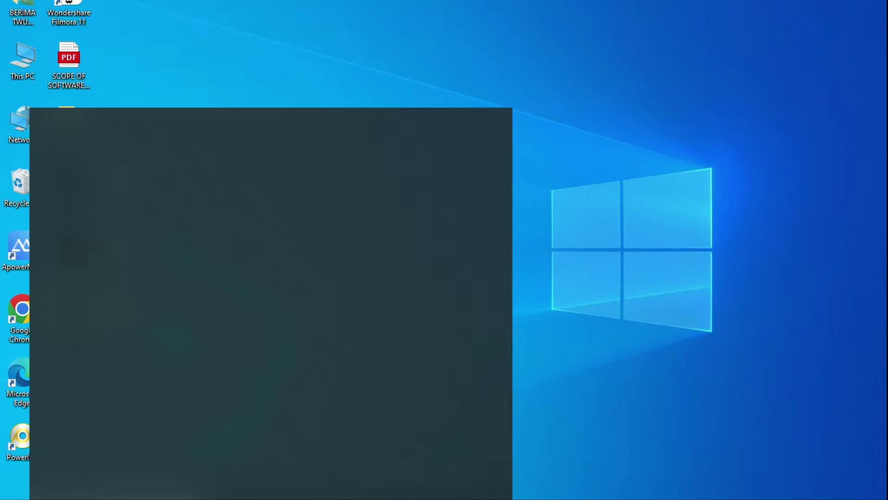
text(pa)
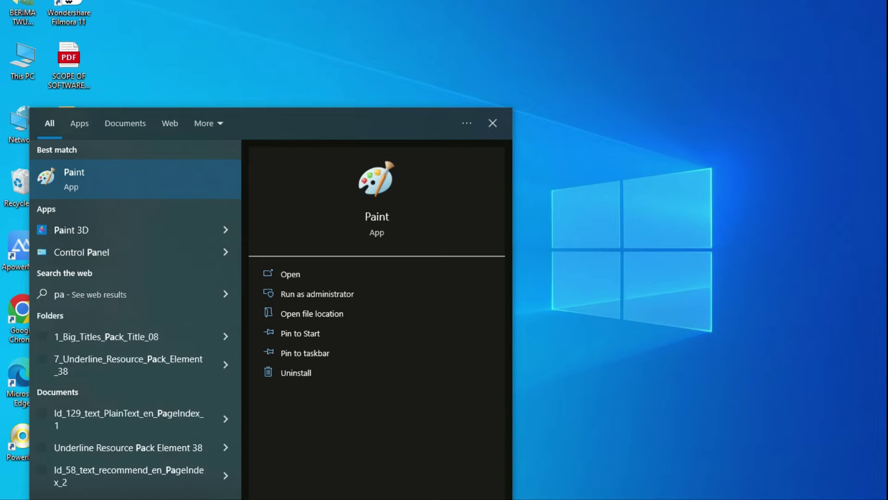
key(Return)
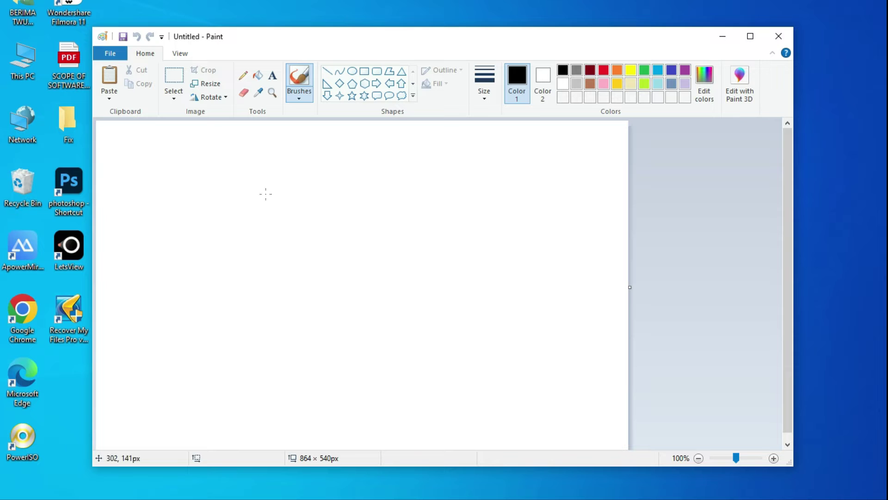
click(110, 78)
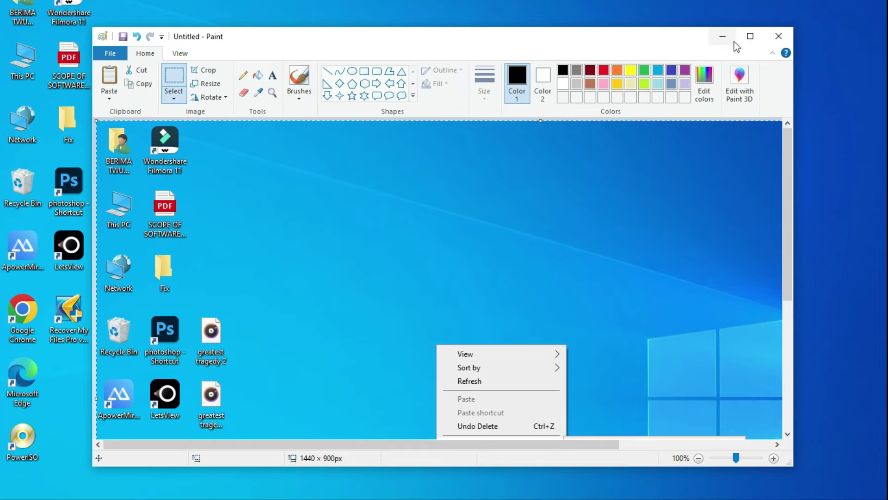
Crop the pasted screenshot to an area of about 527 × 384 px around the context menu and its New submenu.
click(750, 37)
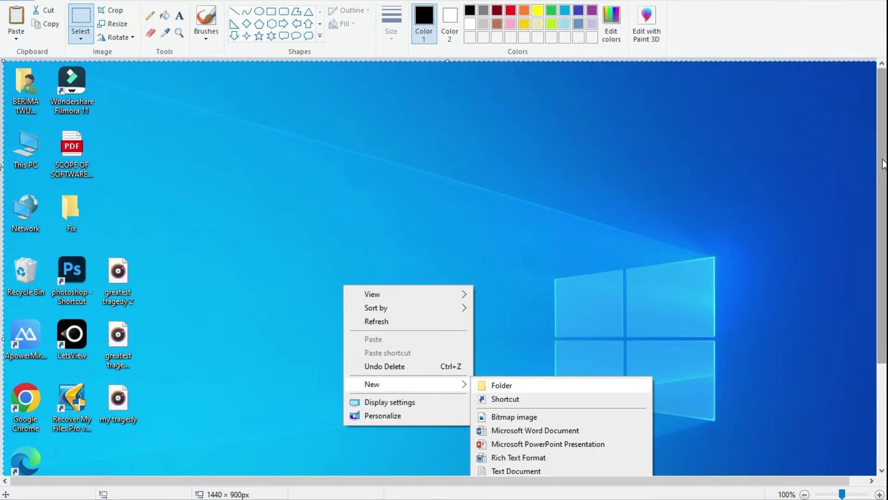
scroll(883, 164, down, 2)
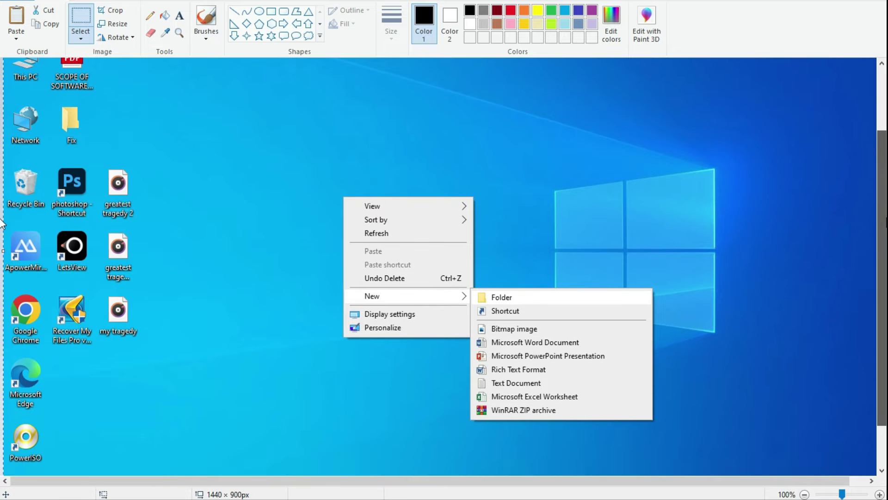
scroll(421, 210, up, 1)
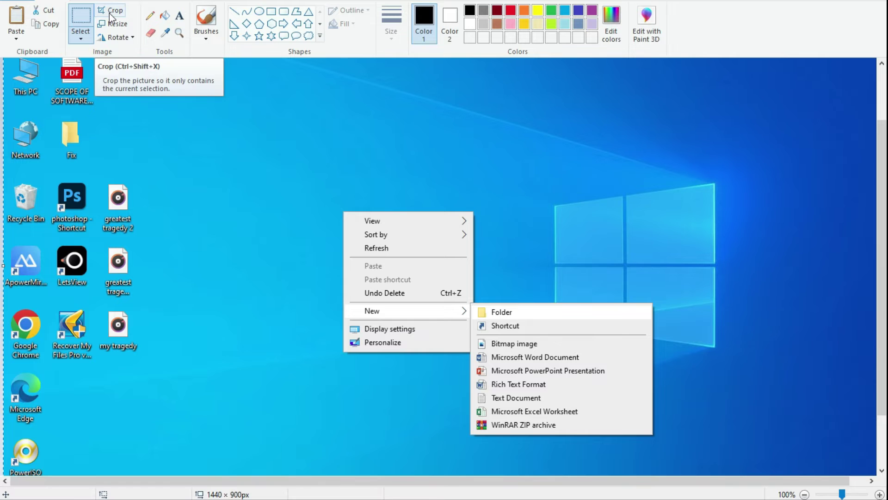
drag(336, 205, 659, 441)
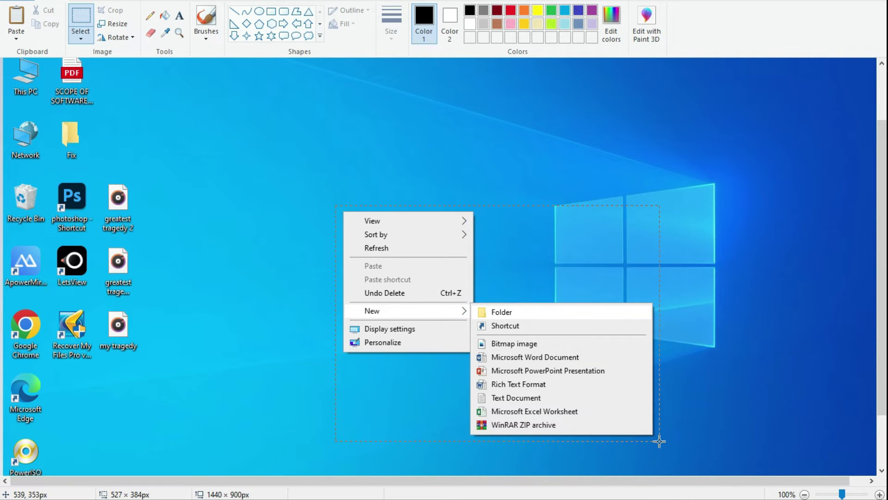
drag(659, 441, 660, 440)
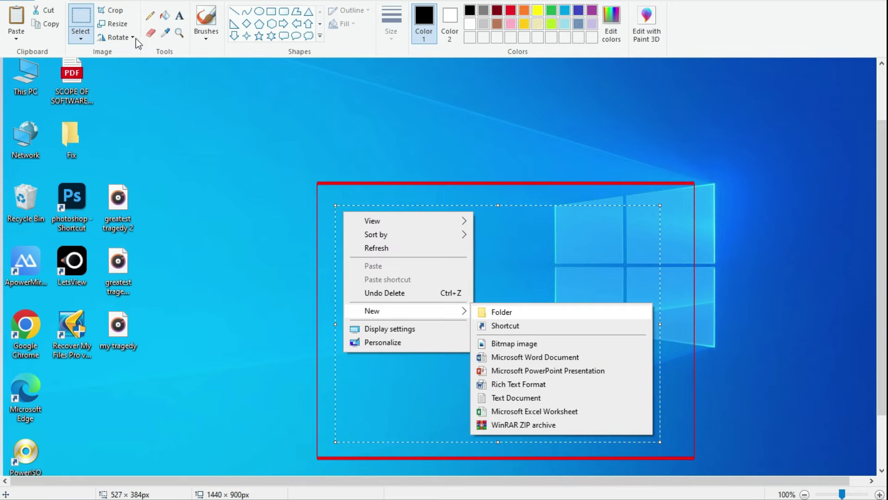
click(120, 14)
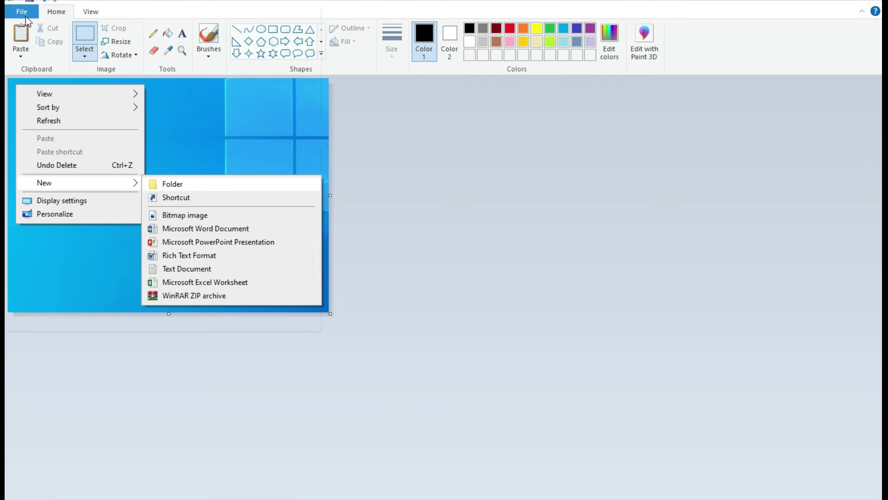
Save the cropped image to the Desktop as a PNG file named "folder procedure".
click(26, 16)
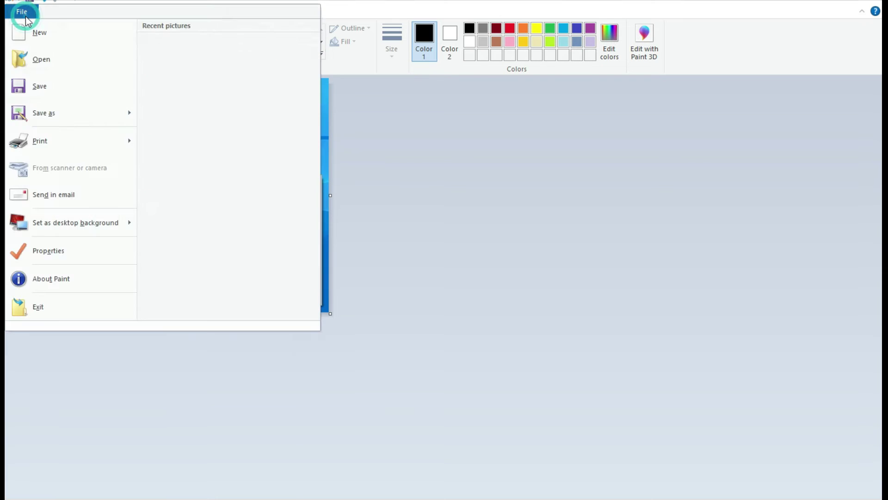
click(32, 95)
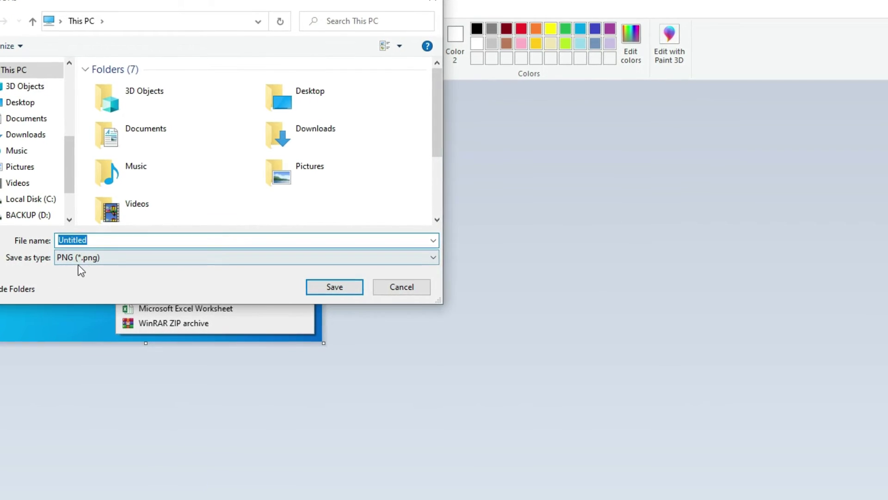
click(82, 258)
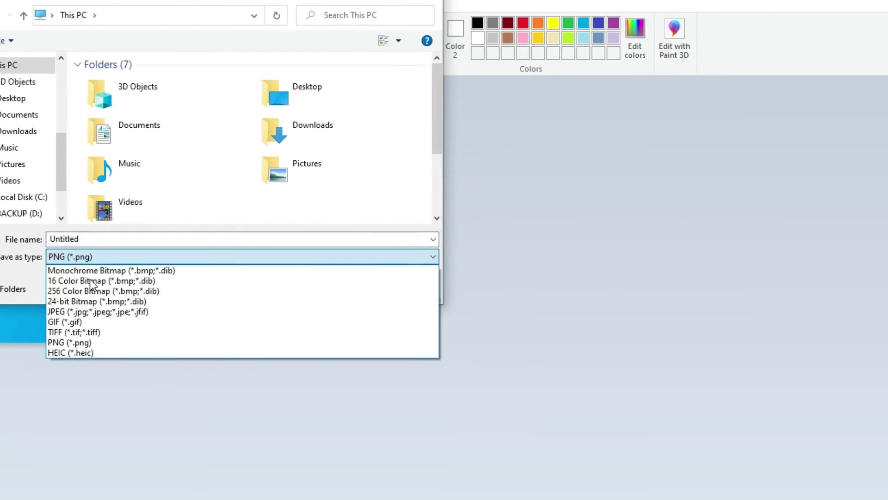
click(89, 257)
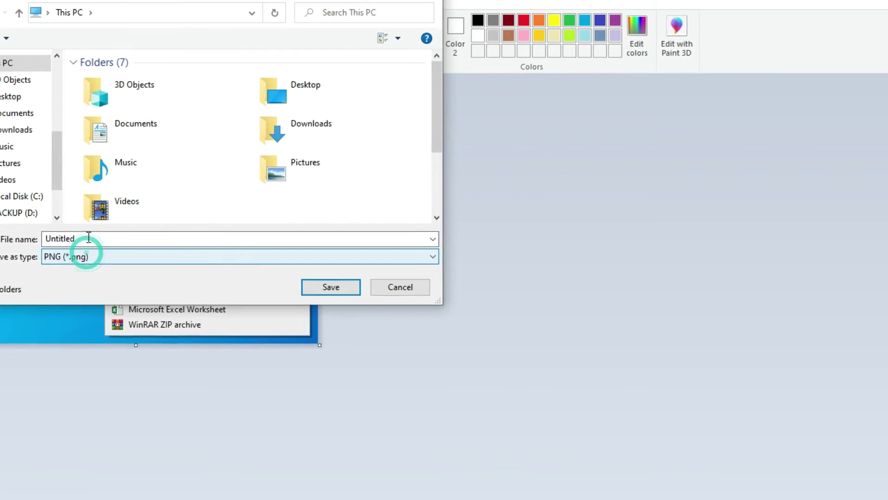
double_click(86, 237)
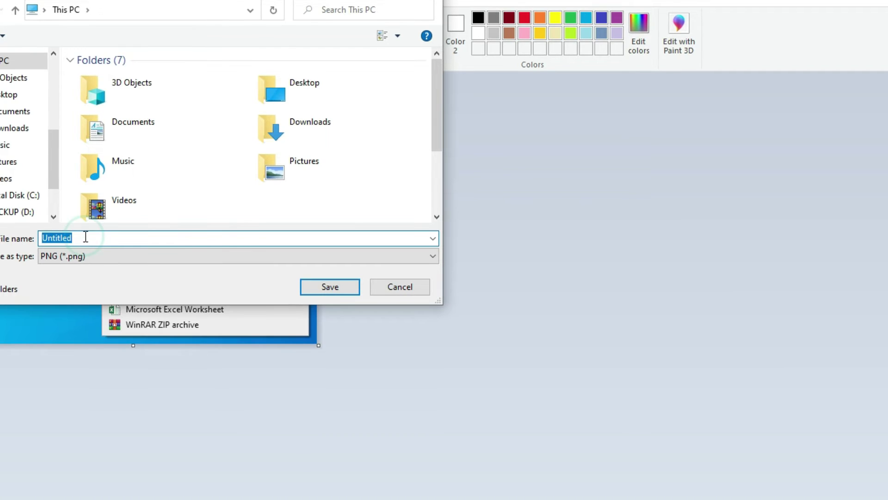
key(BackSpace)
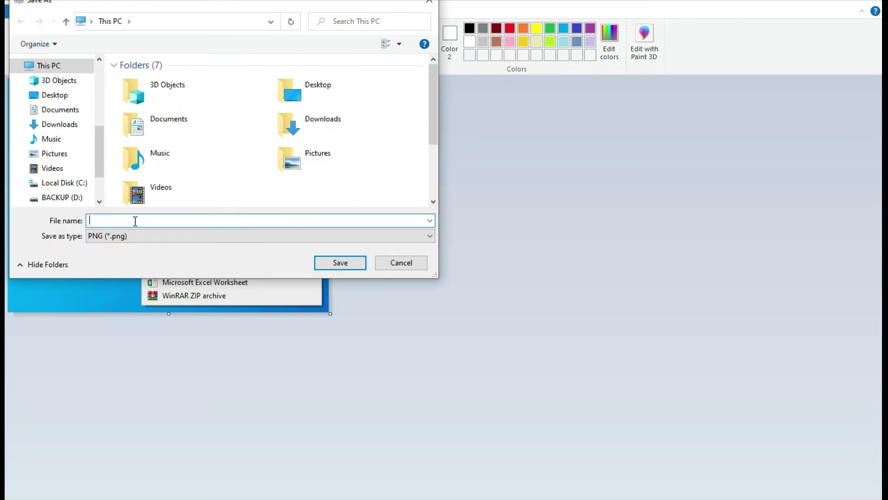
text(folder procedure)
drag(434, 70, 439, 113)
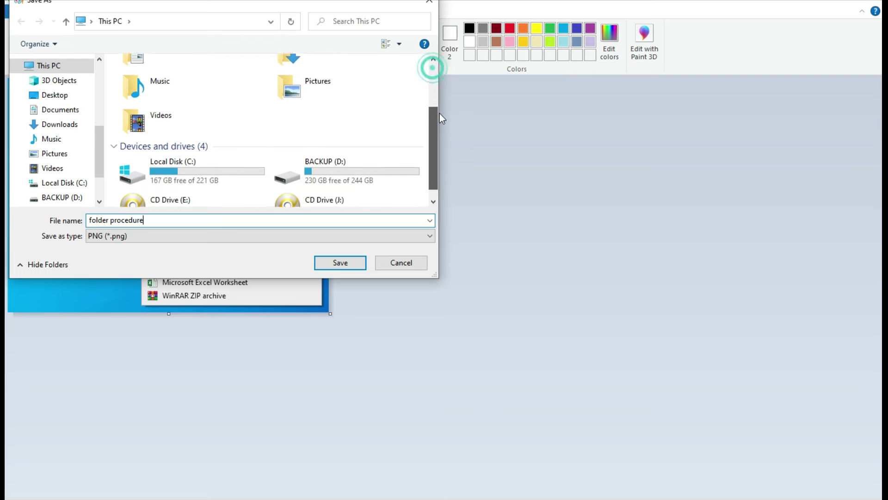
click(59, 96)
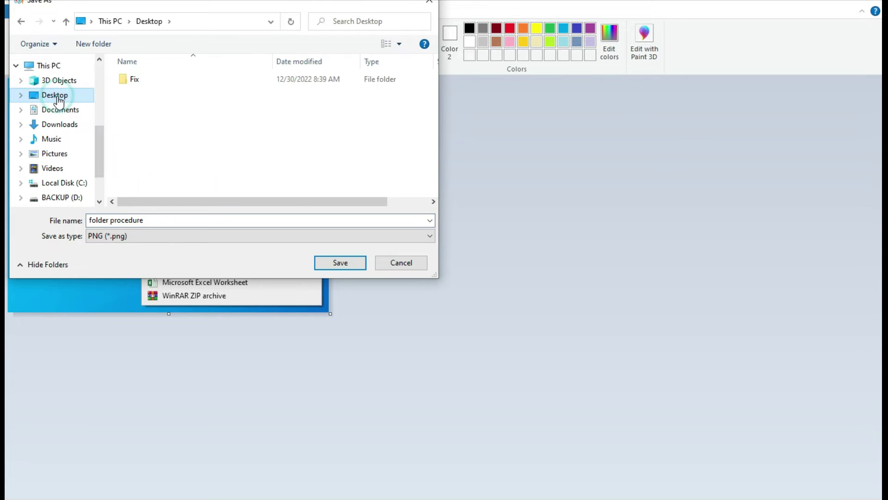
click(336, 263)
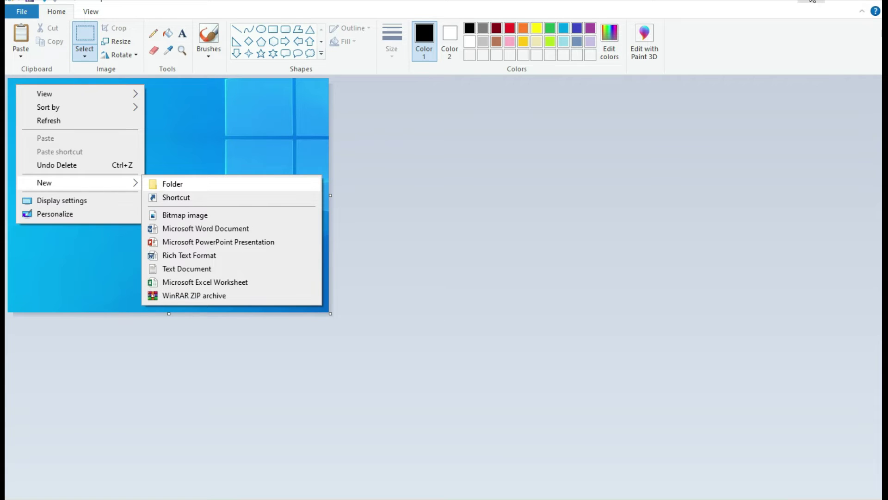
Switch to Word and insert the "folder procedure" picture from the Desktop below the numbered steps on creating a folder.
click(812, 1)
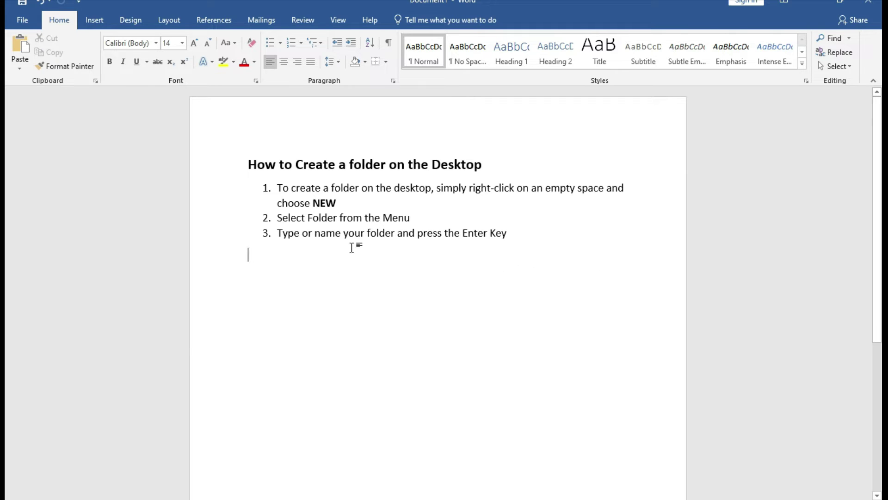
click(102, 24)
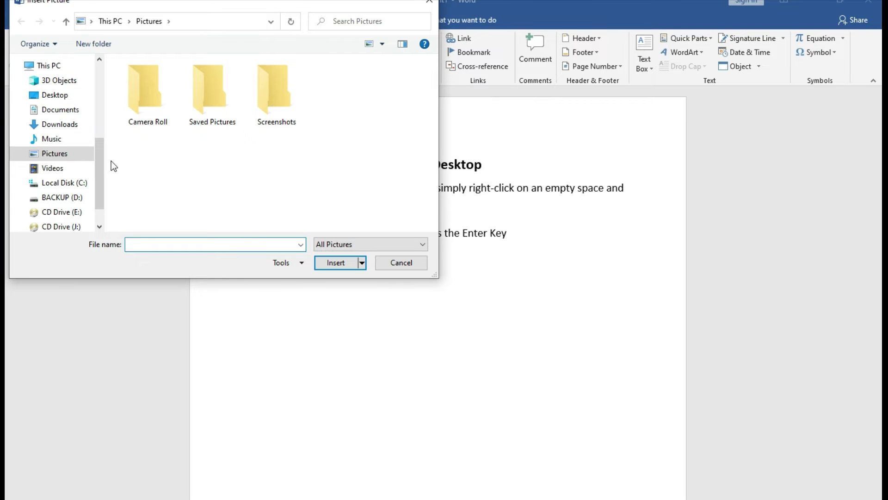
click(58, 95)
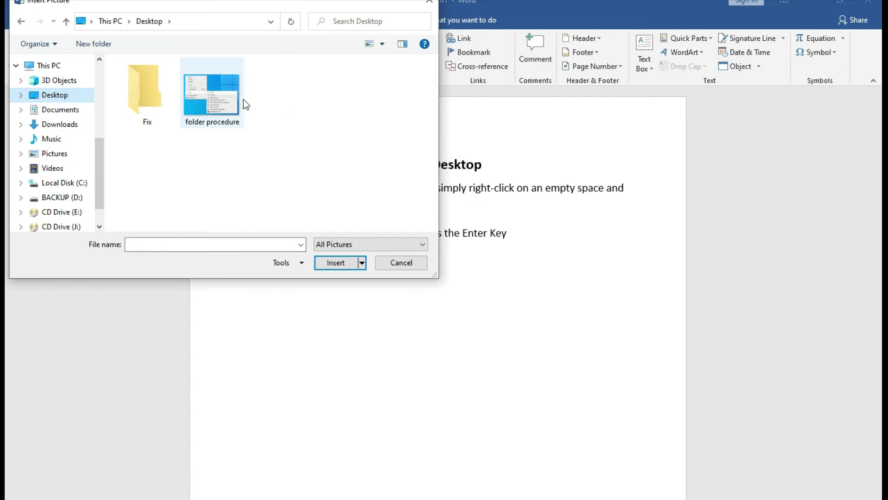
click(218, 101)
click(325, 260)
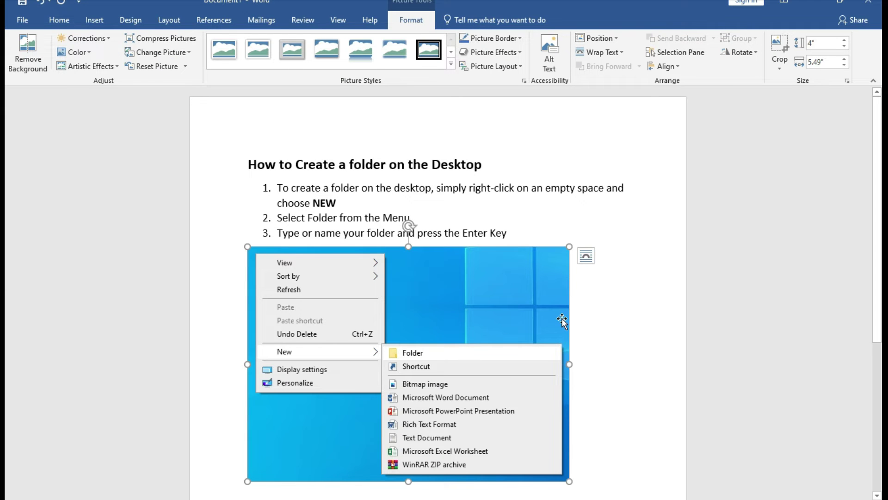
scroll(560, 319, down, 1)
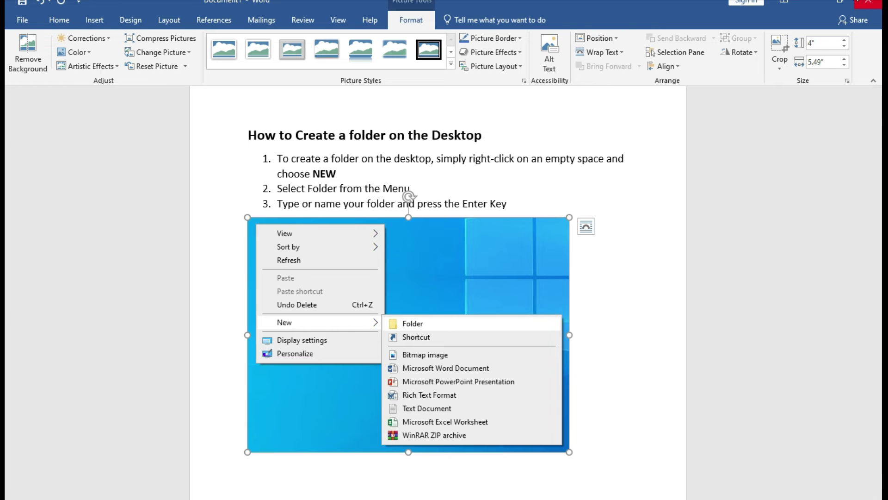
Switch back to Paint, paste the captured Google home page screenshot and save it to the Desktop as a PNG named "google".
click(815, 1)
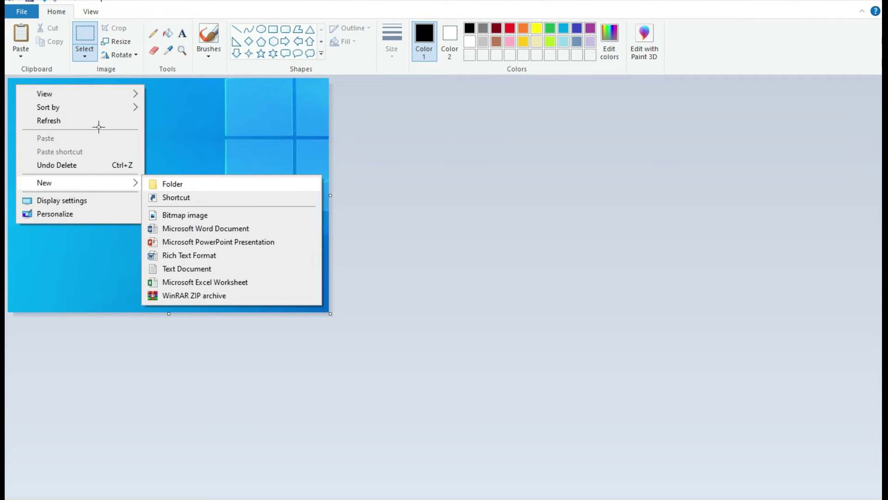
click(25, 42)
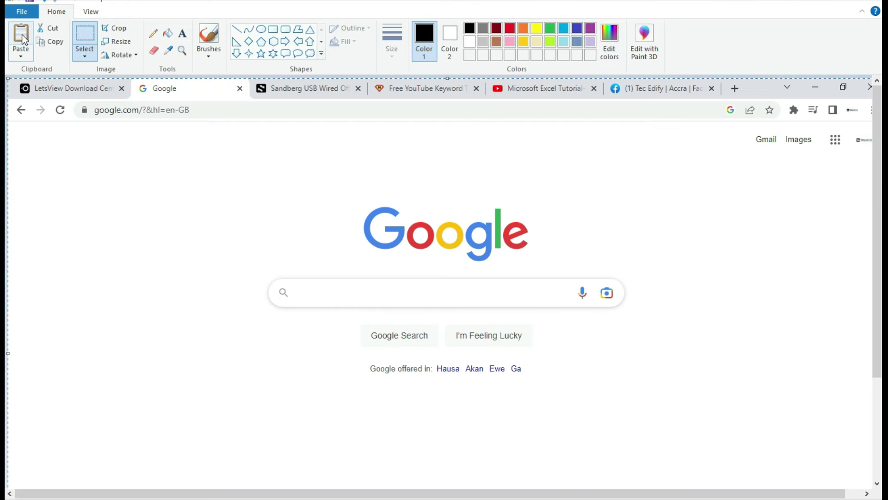
click(32, 14)
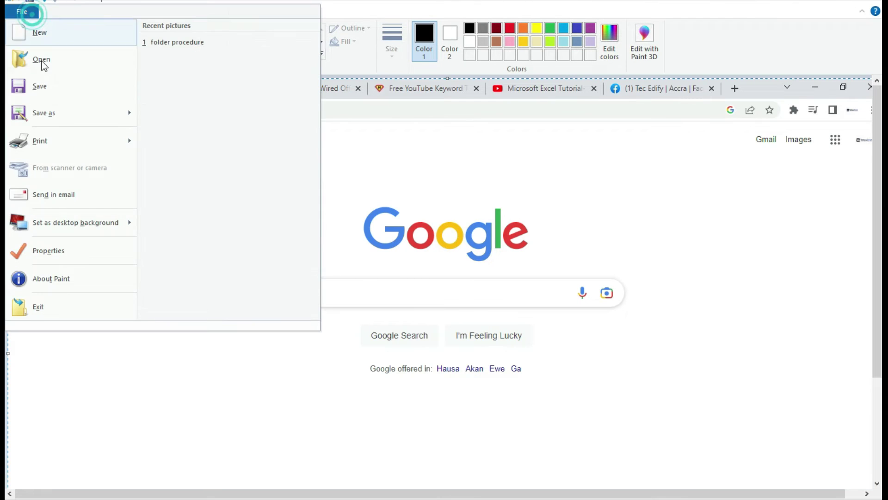
click(44, 111)
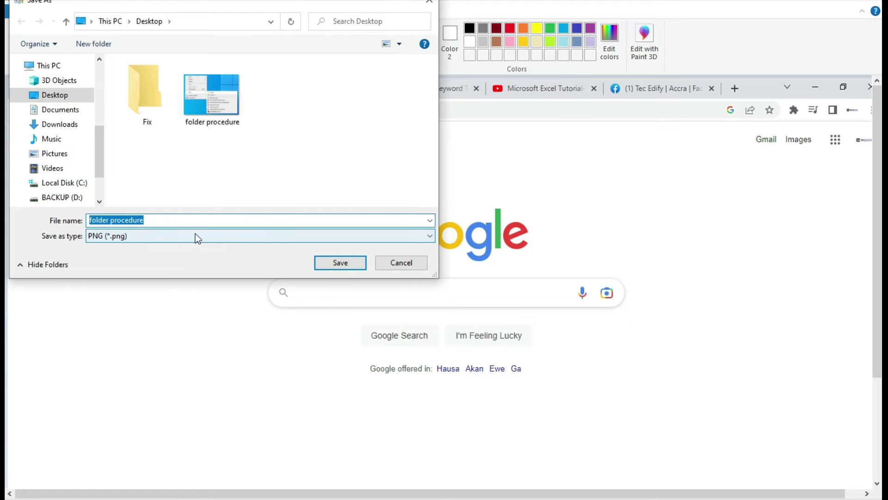
text(g)
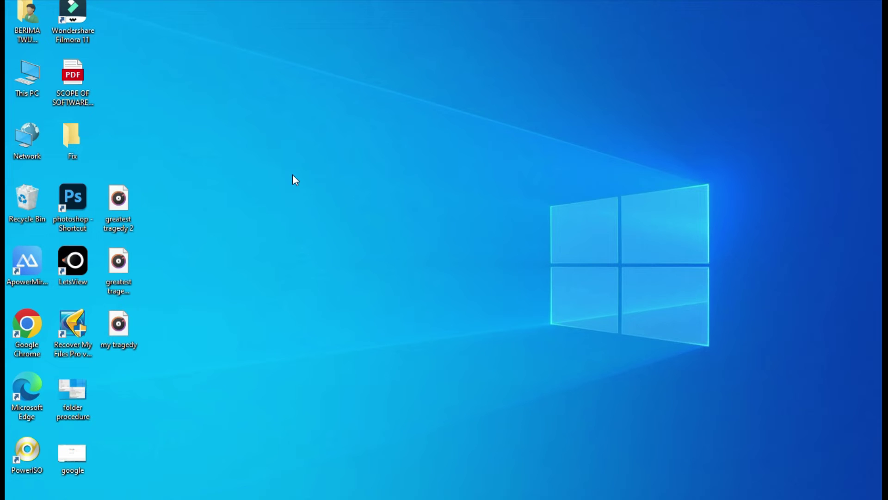
Open This PC and capture the full screen so that it is saved automatically as an image file.
double_click(37, 74)
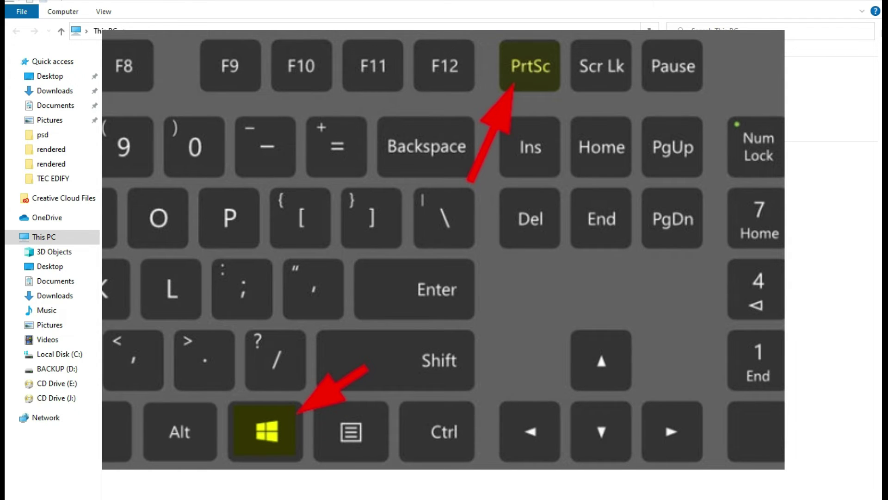
key(super+Print)
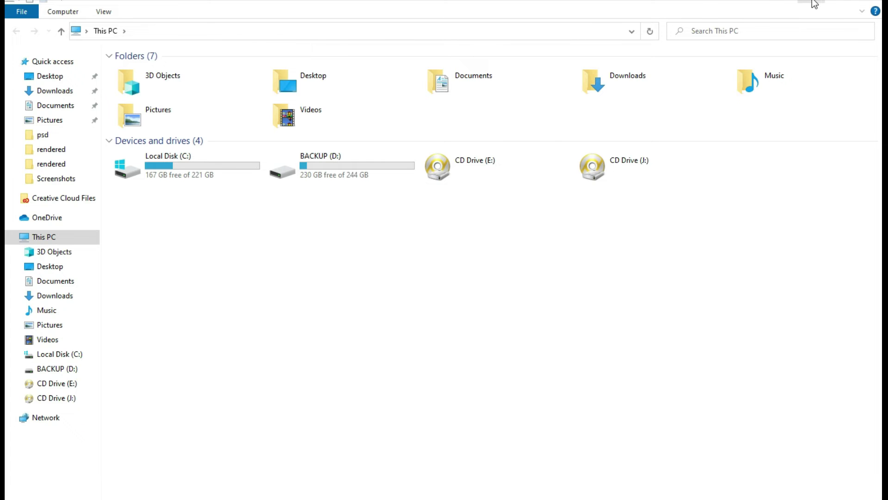
Go to the Screenshots folder inside Pictures, view the Screenshot (3) image and close it.
click(59, 108)
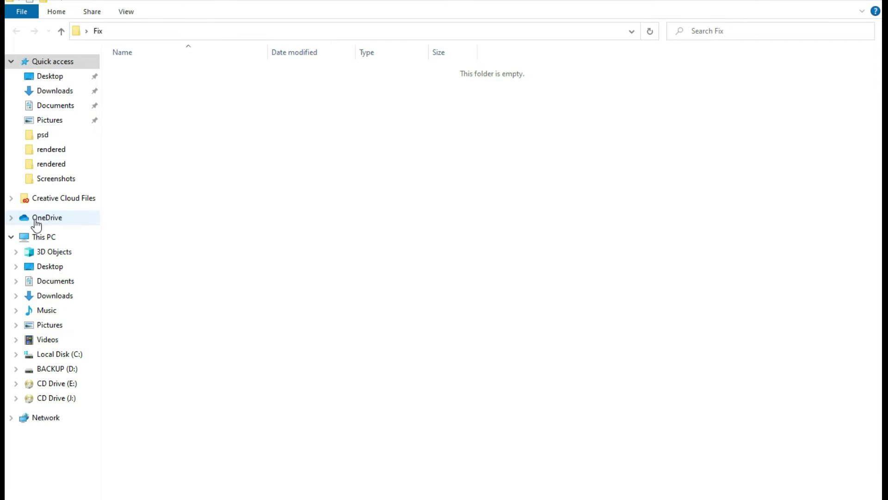
click(36, 237)
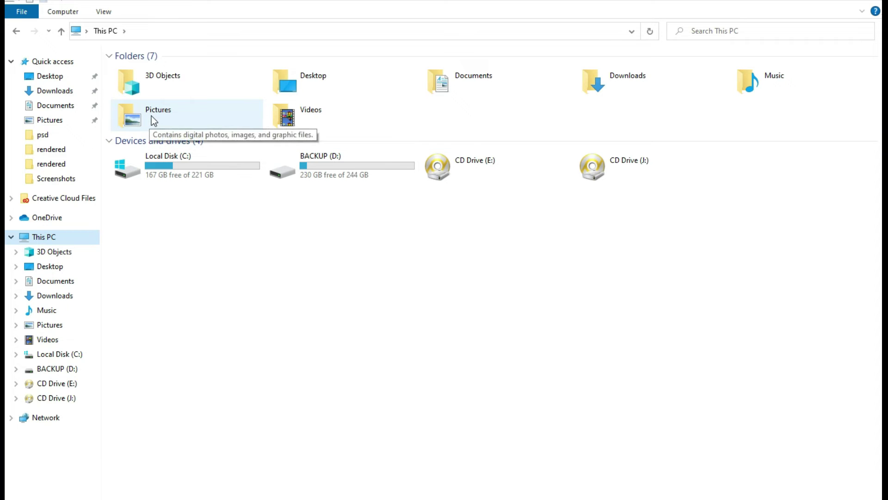
double_click(128, 118)
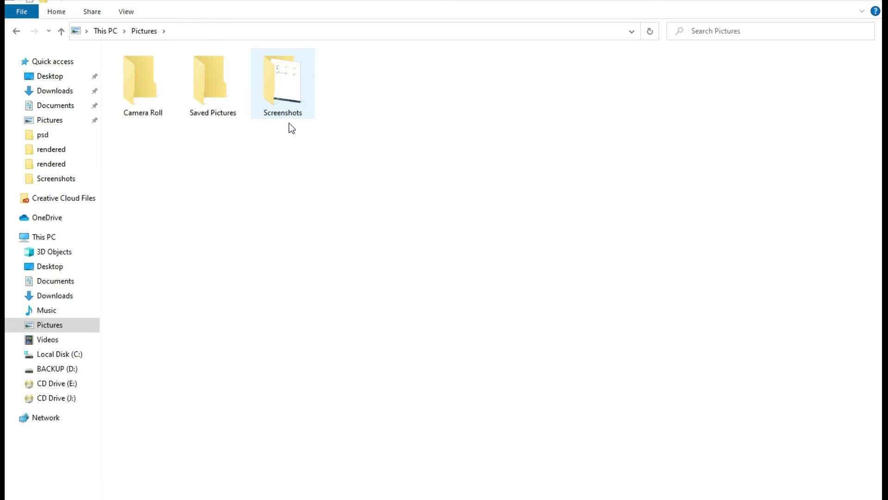
double_click(287, 102)
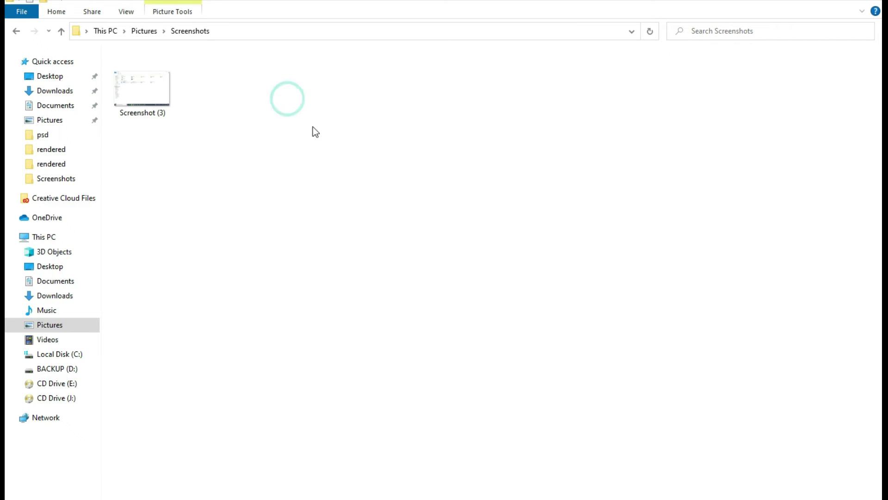
click(134, 95)
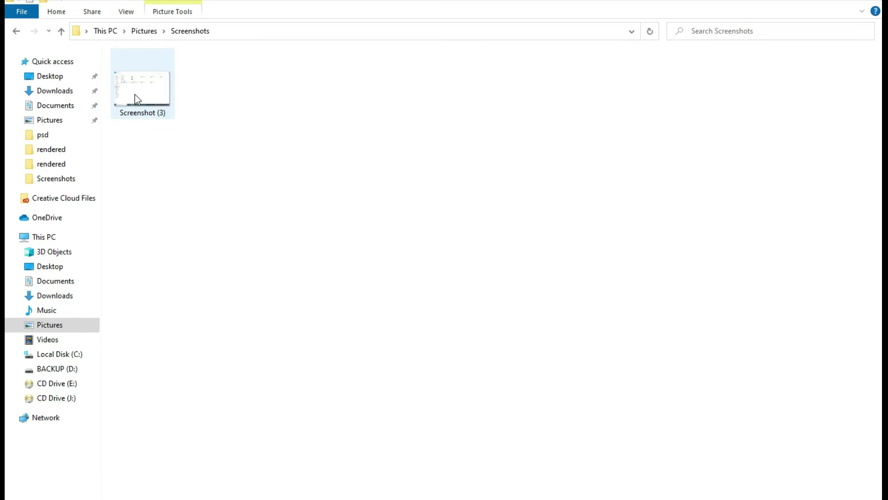
double_click(156, 91)
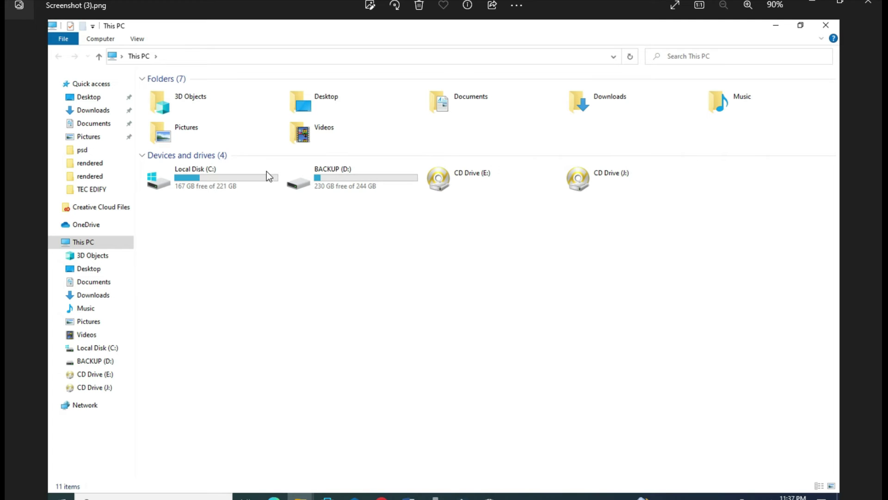
click(856, 5)
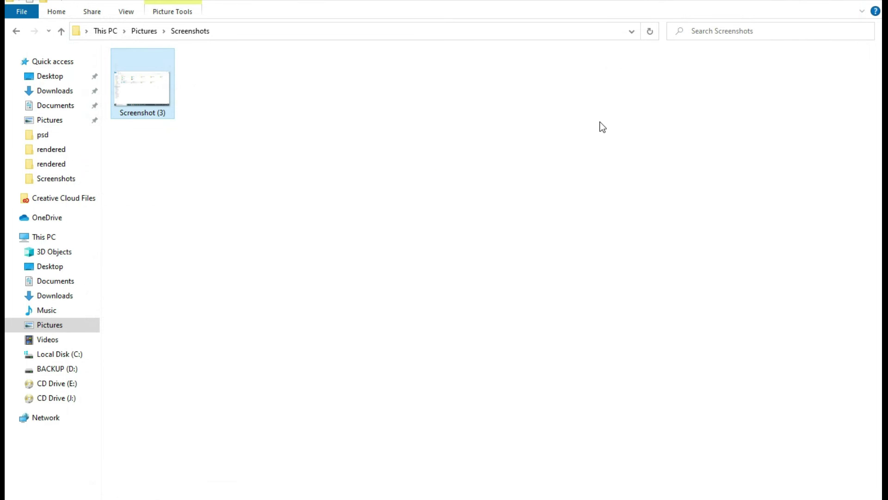
Switch to Wondershare Filmora, capture its full screen to an image file, and return to the Pictures folder in File Explorer.
click(812, 2)
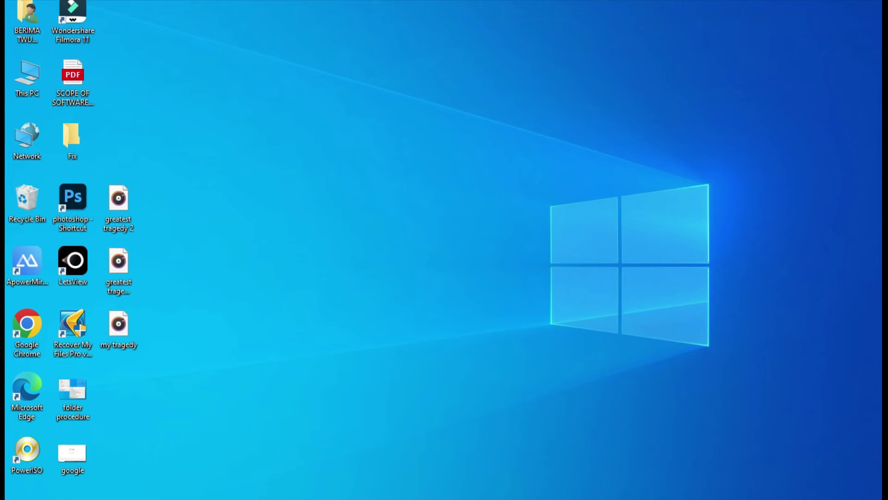
click(470, 422)
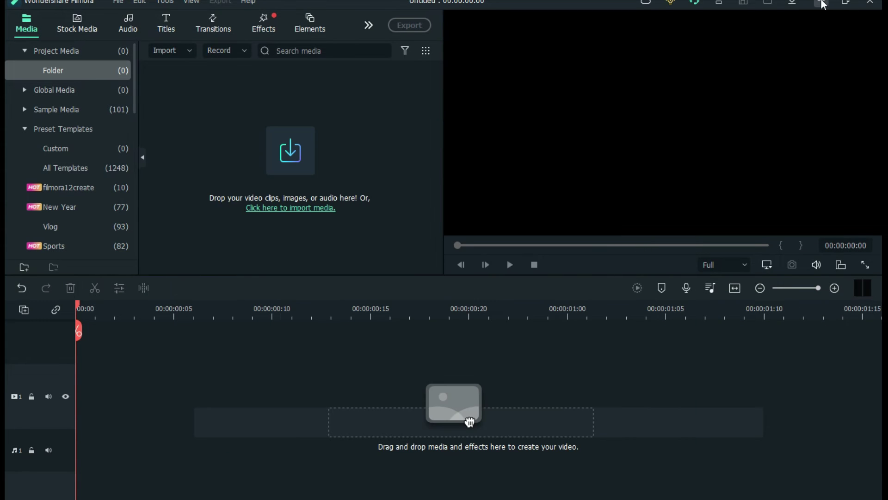
click(821, 3)
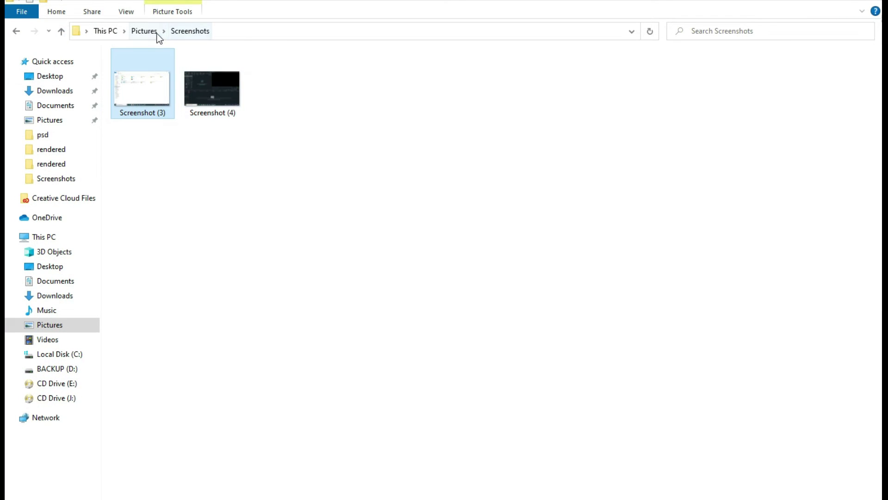
click(50, 326)
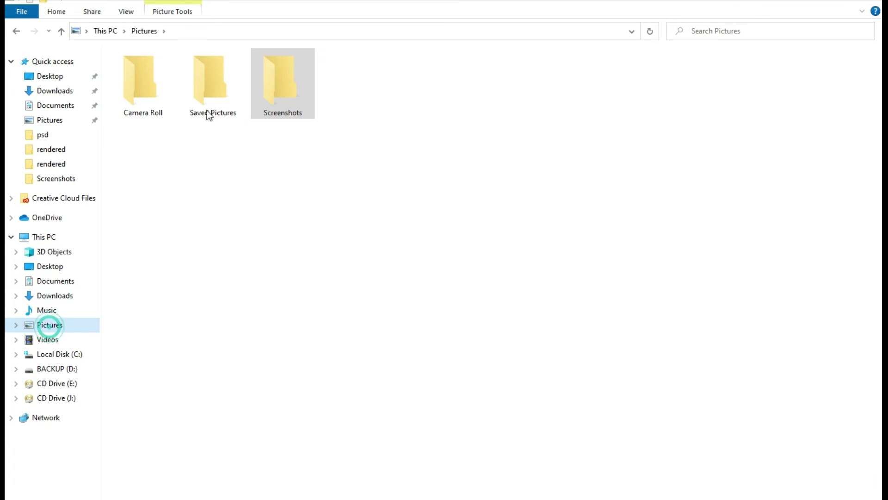
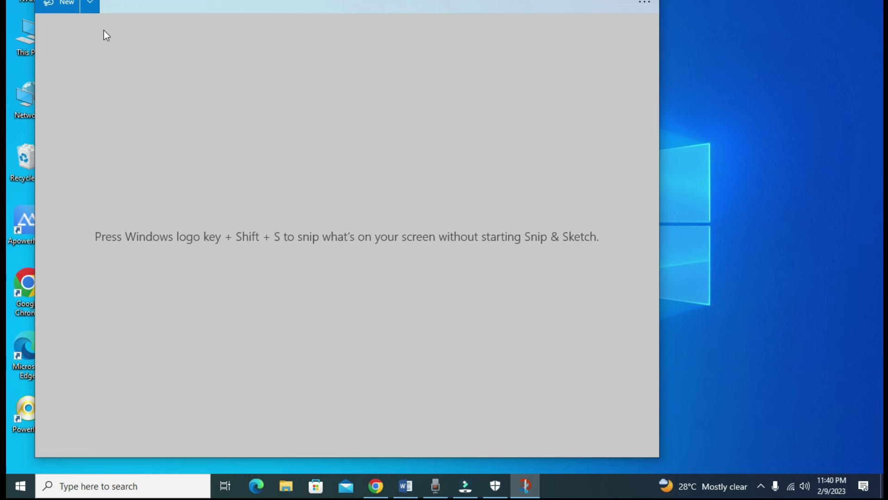
Start an immediate snip in Snip & Sketch and capture the rectangular desktop area containing the icon columns.
click(168, 6)
click(90, 7)
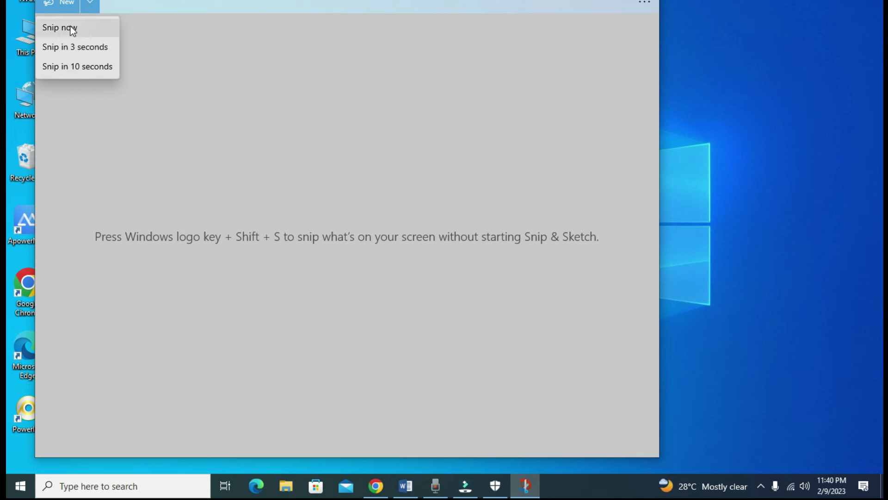
click(68, 29)
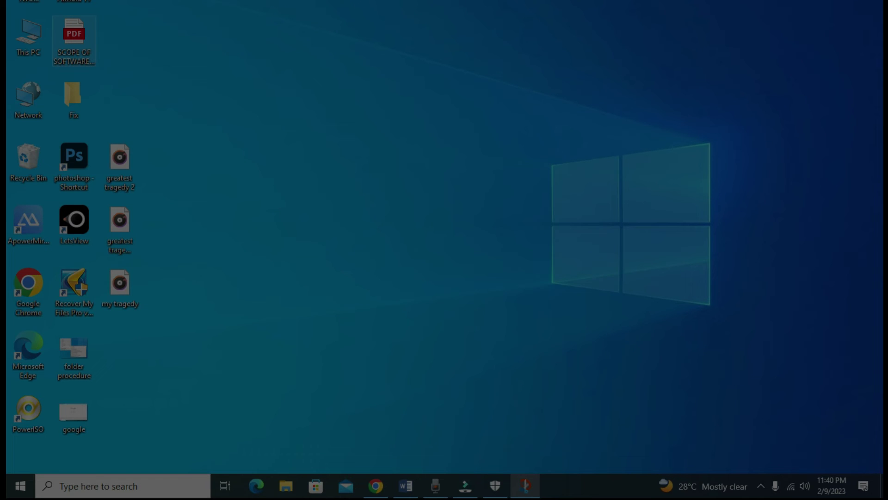
drag(181, 1, 6, 457)
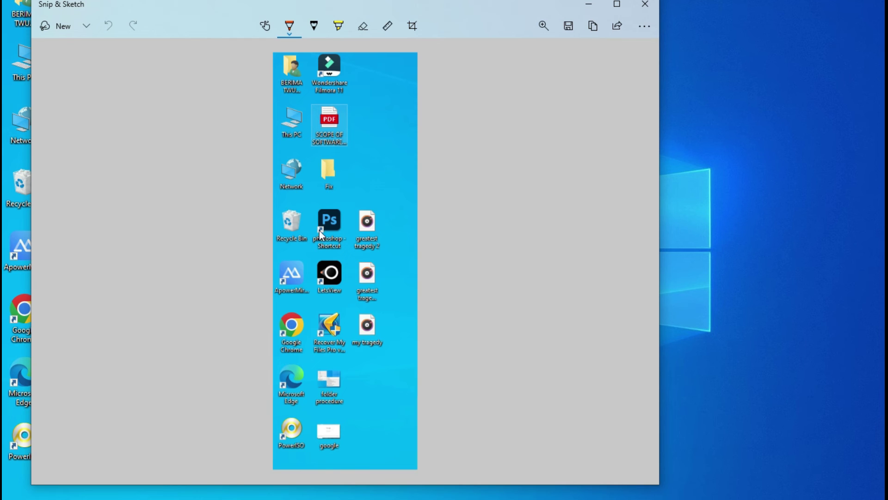
Set the ballpoint pen to red and draw a closed outline around the PDF file and the Fix folder in the snip.
click(290, 28)
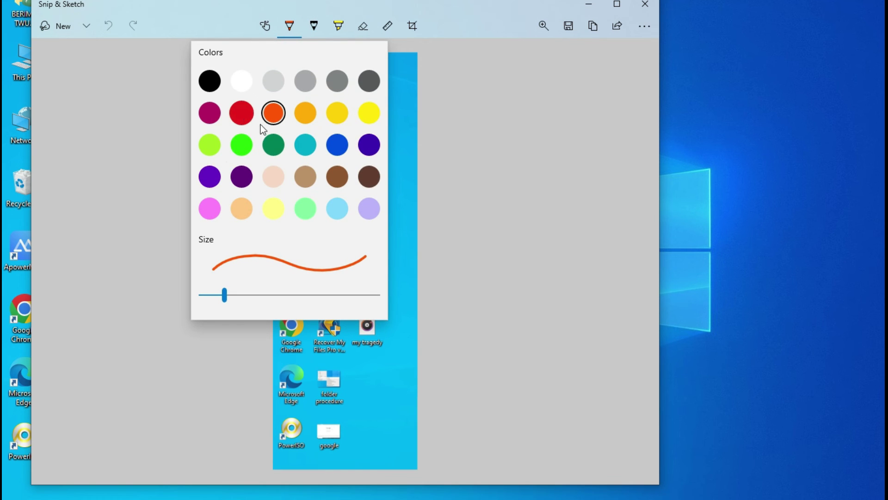
click(241, 116)
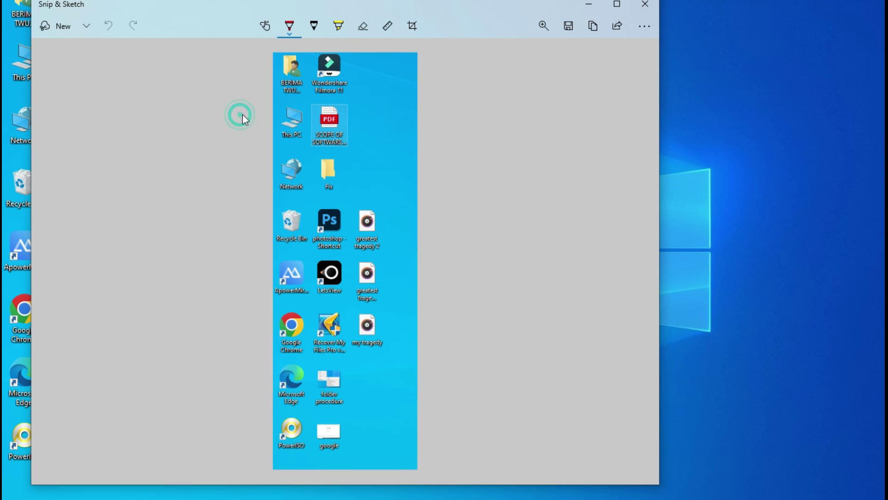
mouse_move(373, 105)
mouse_down()
mouse_move(366, 177)
mouse_move(345, 191)
mouse_up()
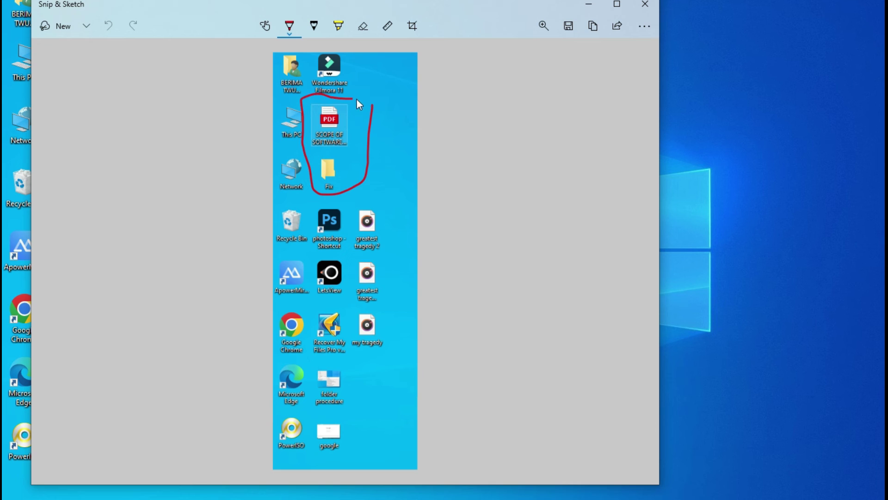
drag(374, 107, 375, 106)
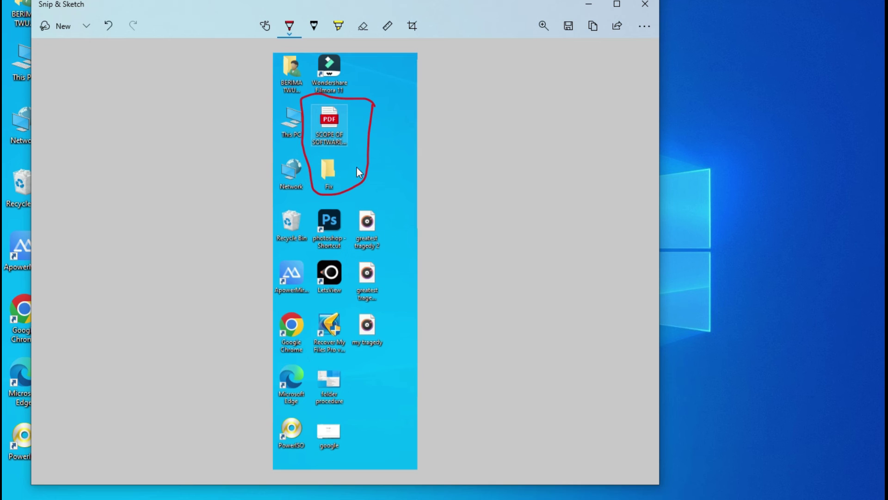
Mark the Wondershare Filmora 11 icon in the snip with the yellow highlighter.
click(336, 26)
mouse_move(342, 81)
mouse_down()
mouse_move(331, 86)
mouse_move(326, 74)
mouse_move(322, 83)
mouse_move(331, 77)
mouse_move(322, 67)
mouse_move(326, 79)
mouse_move(334, 66)
mouse_up()
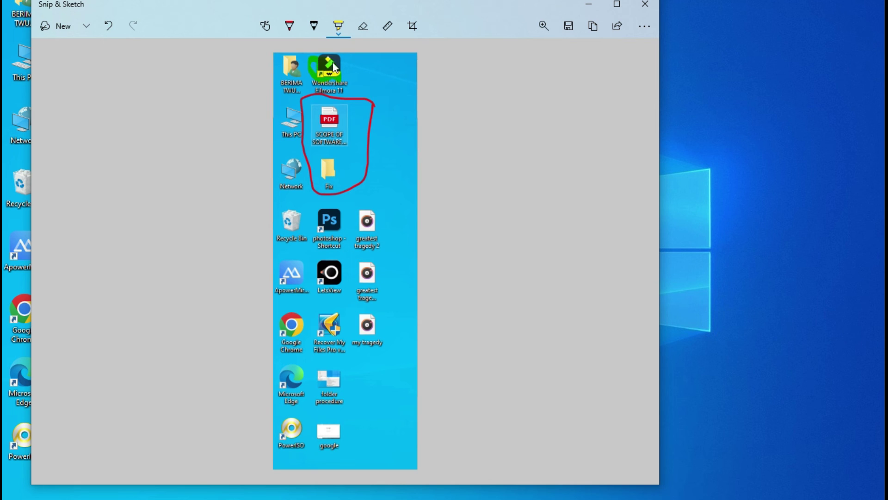
Erase the highlighter mark and the red pen outline from the snip.
click(360, 30)
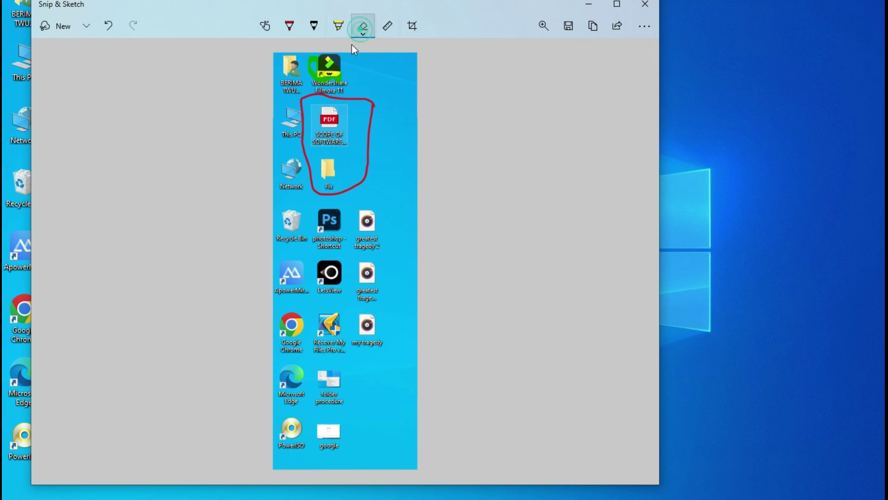
click(326, 70)
click(343, 98)
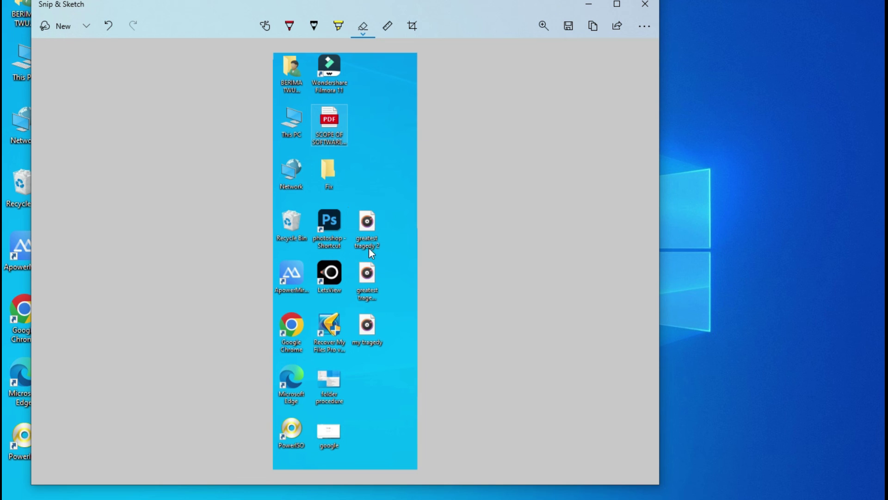
Save the snip as a PNG in the Pictures folder under the suggested file name and minimize Snip & Sketch.
click(568, 26)
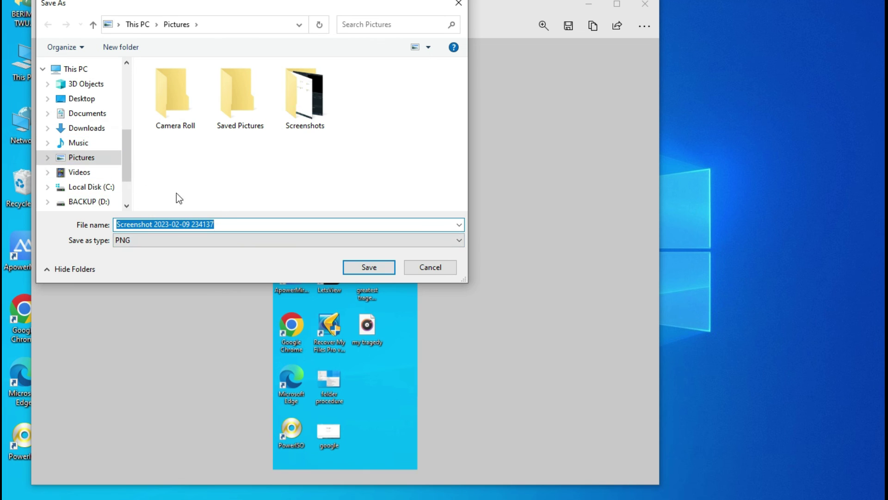
click(357, 267)
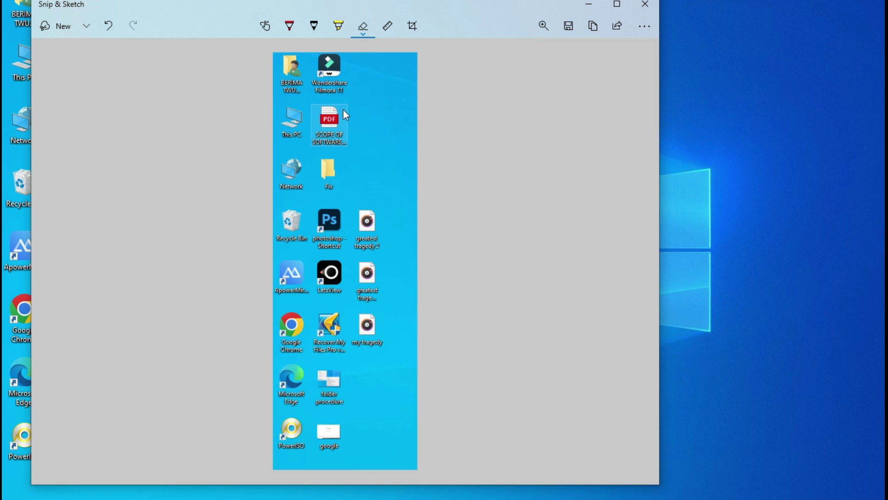
click(589, 6)
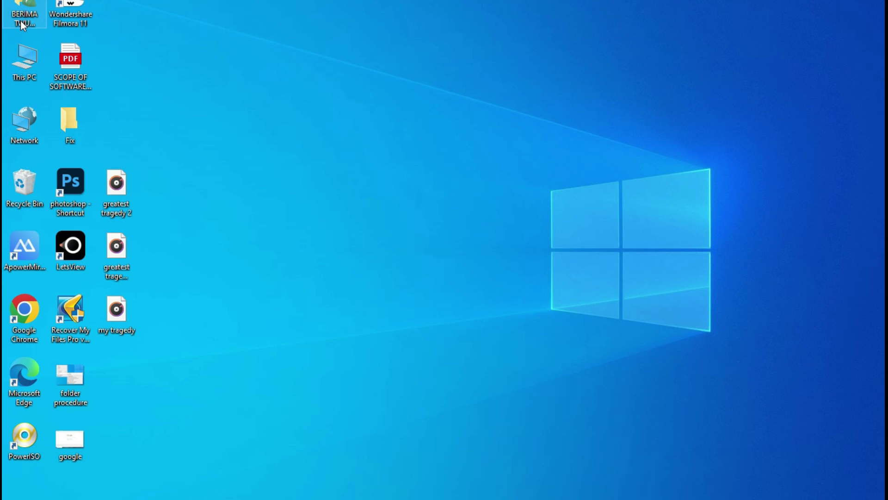
Browse to the Pictures folder in File Explorer and open the saved snip for viewing.
double_click(21, 20)
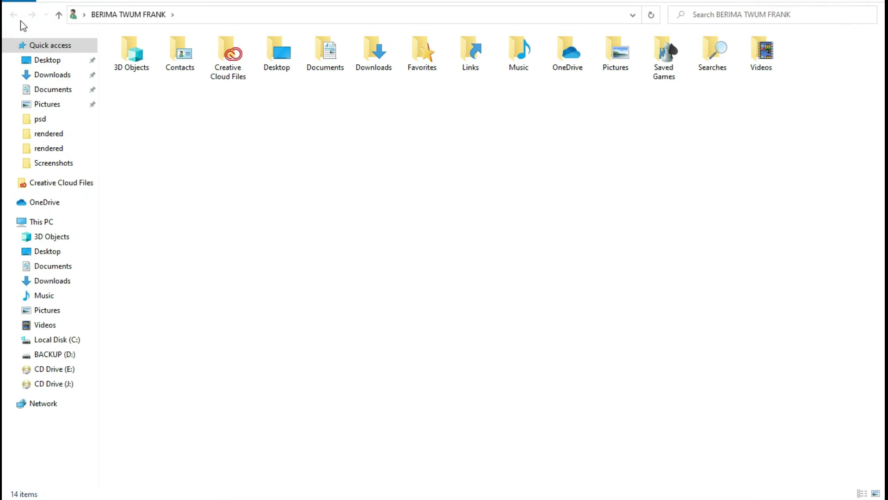
click(33, 109)
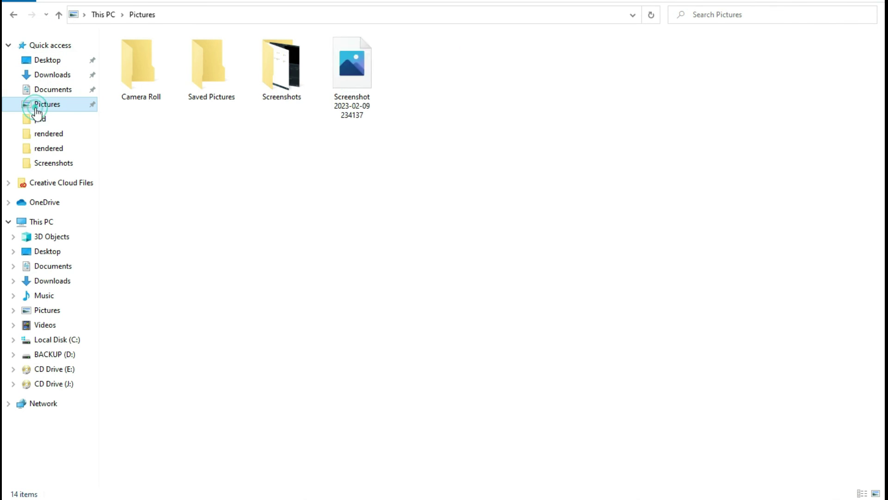
click(348, 67)
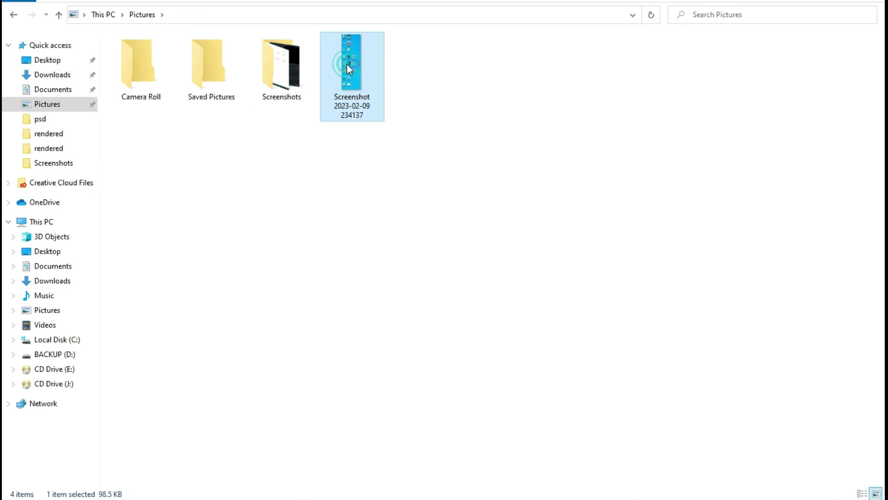
double_click(348, 66)
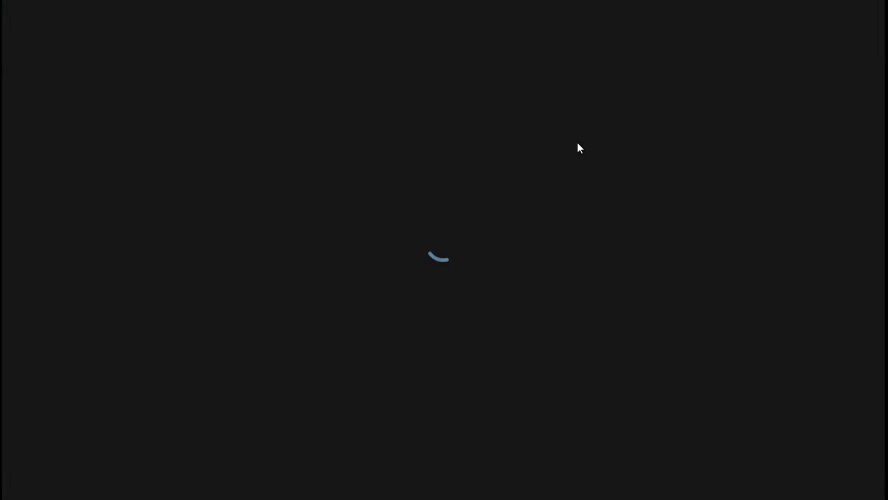